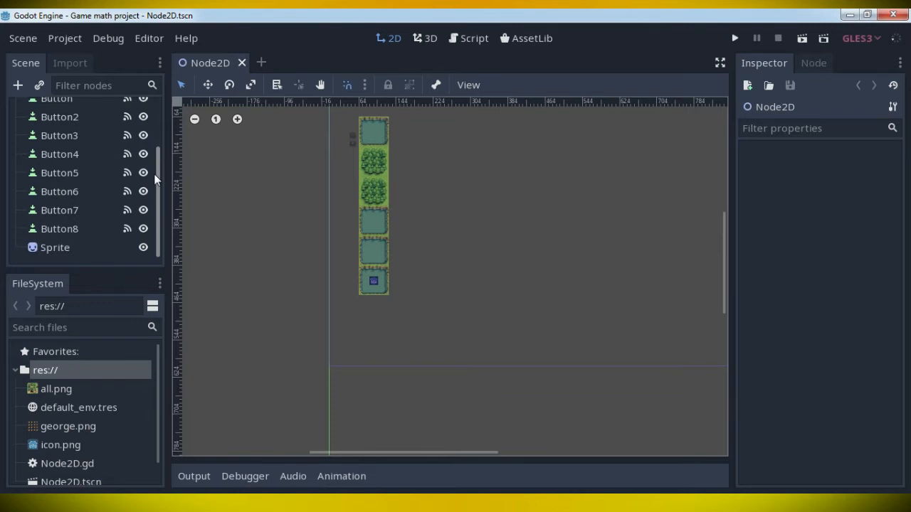
Add an AnimationPlayer node to the scene.
{"action": "left_click", "coordinate": [19, 85]}
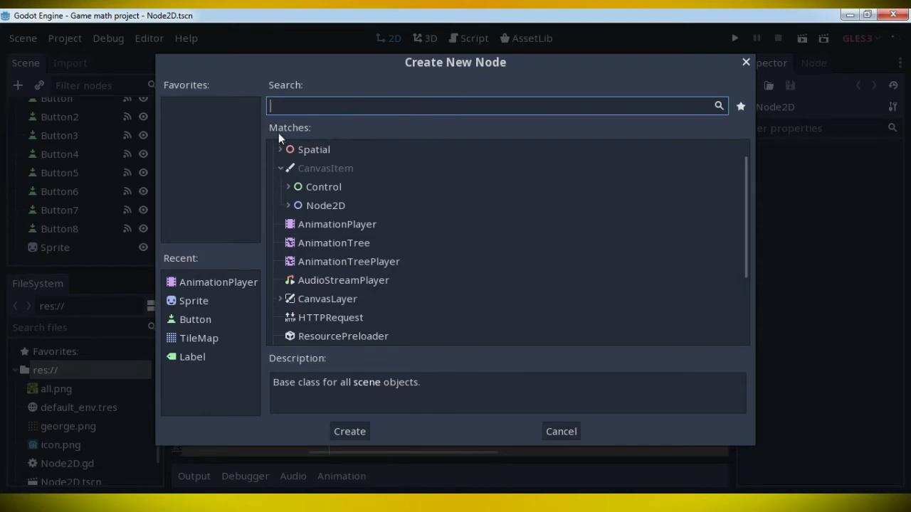
{"action": "left_click", "coordinate": [330, 224]}
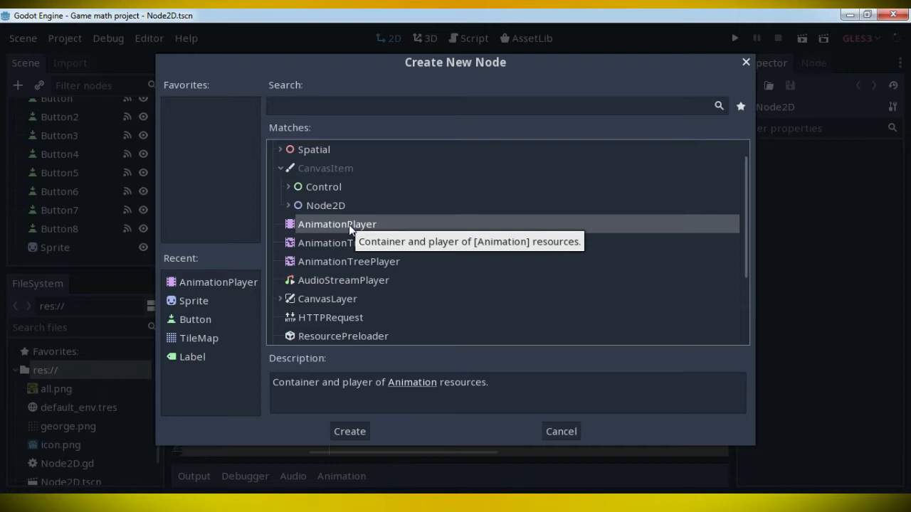
{"action": "left_click", "coordinate": [354, 432]}
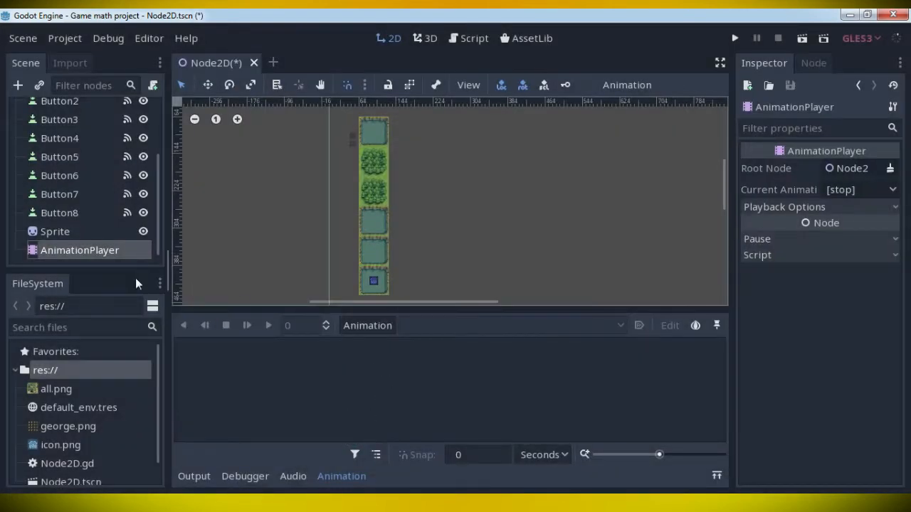
Load george.png as the Sprite's texture and enlarge the sprite up to the top of the tile column.
{"action": "left_click", "coordinate": [83, 231]}
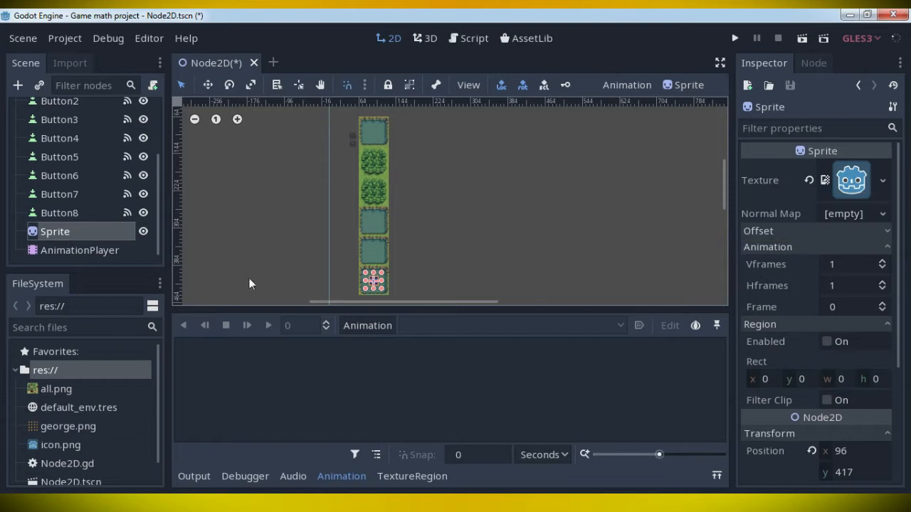
{"action": "left_click", "coordinate": [70, 429]}
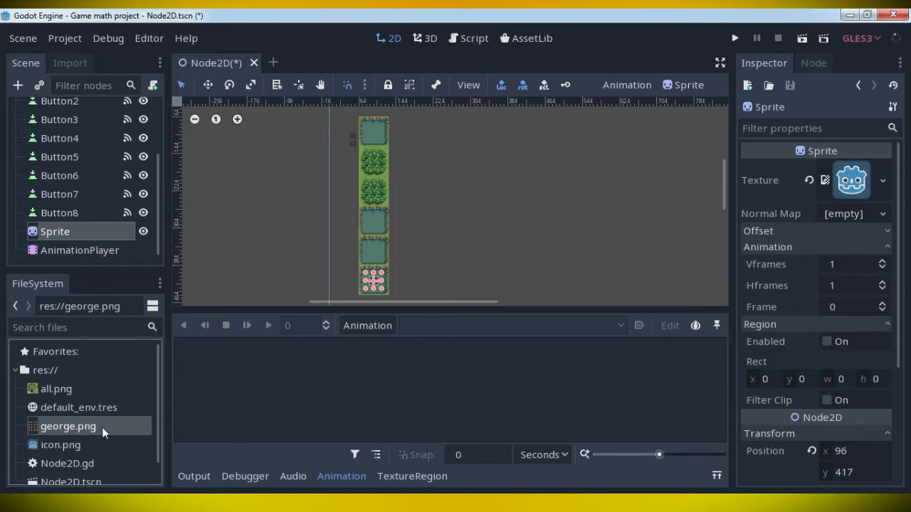
{"action": "left_click", "coordinate": [883, 180]}
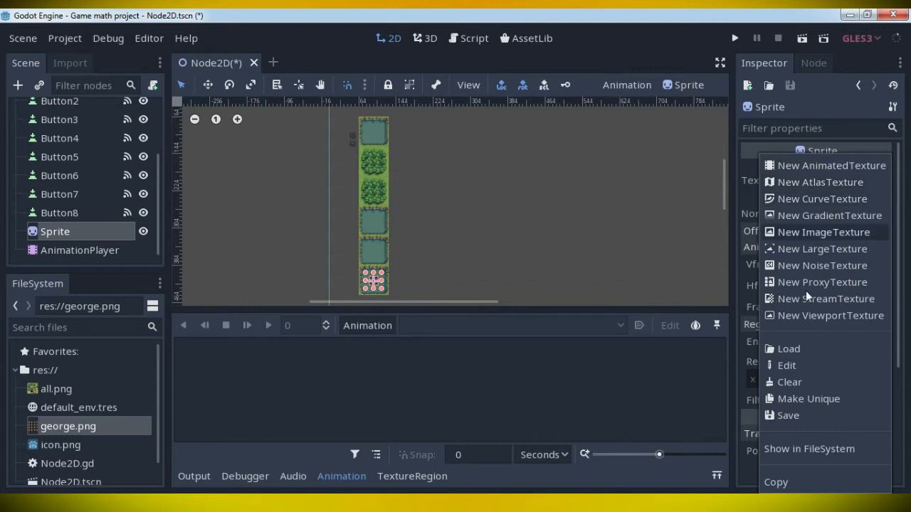
{"action": "left_click", "coordinate": [798, 349]}
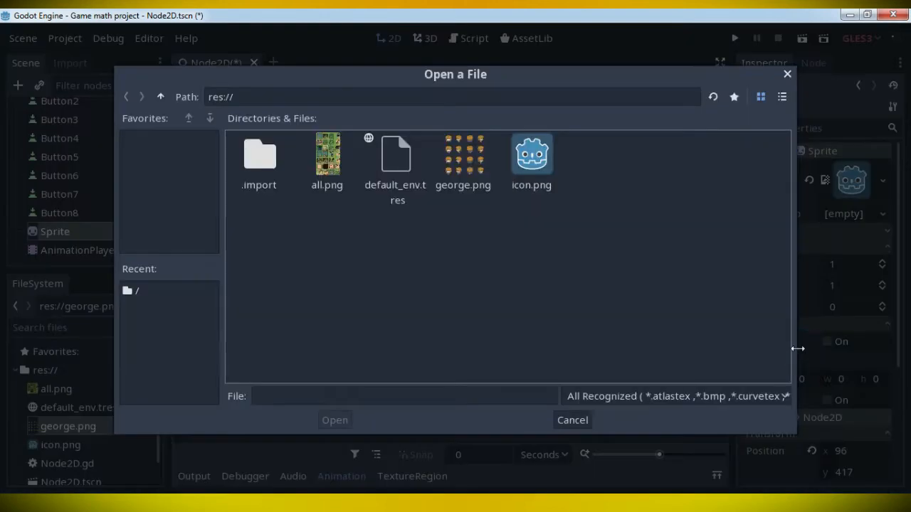
{"action": "left_click", "coordinate": [478, 175]}
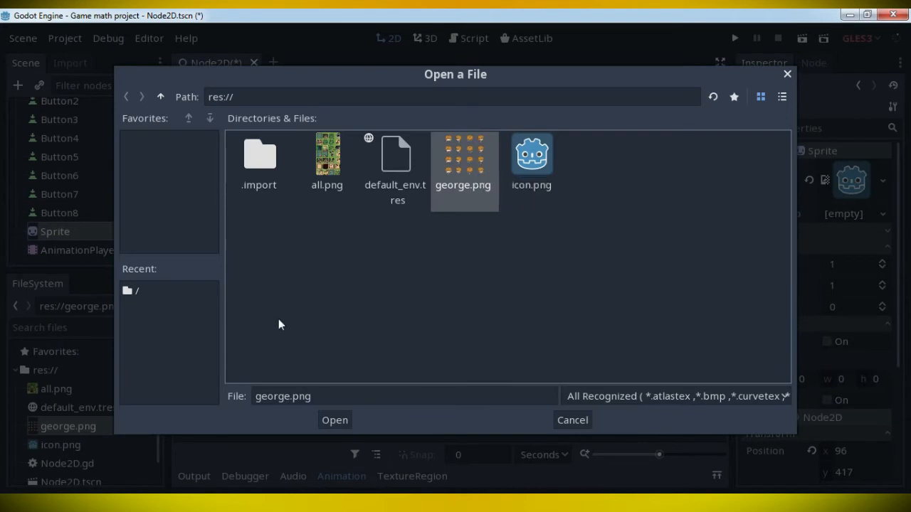
{"action": "left_click", "coordinate": [321, 420]}
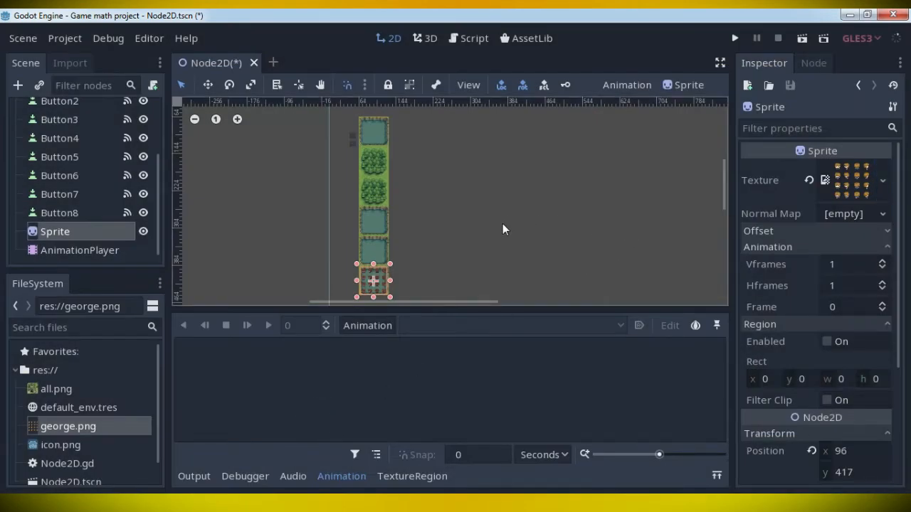
{"action": "left_click_drag", "start_coordinate": [390, 264], "coordinate": [638, 112]}
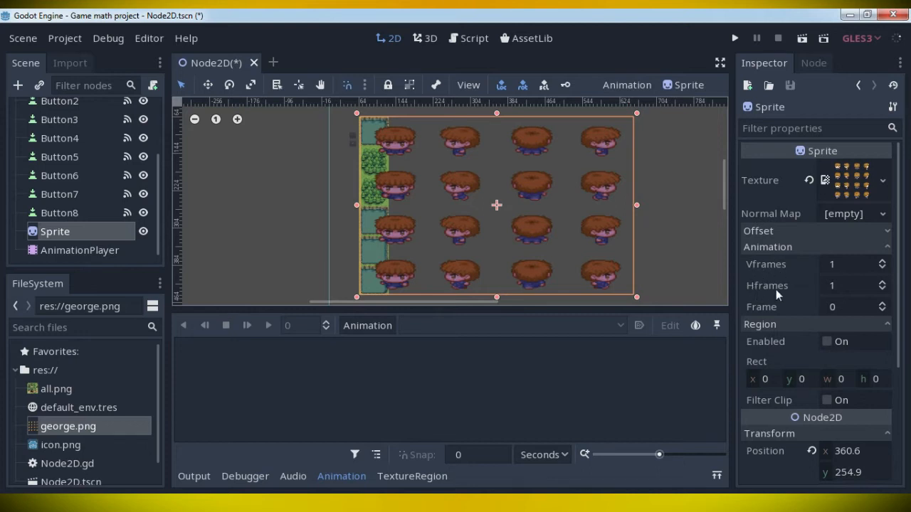
Split the Sprite's sheet into single frames by setting both Vframes and Hframes to 4.
{"action": "left_click", "coordinate": [882, 262]}
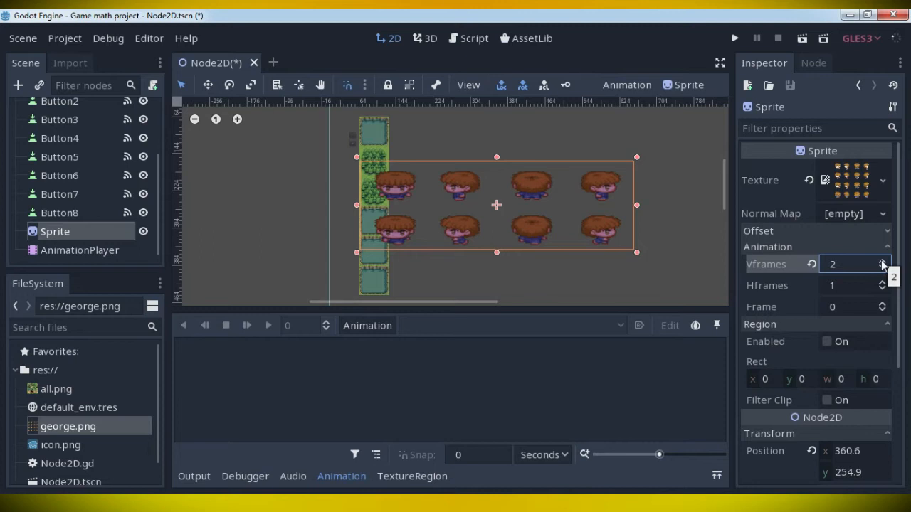
{"action": "left_click", "coordinate": [883, 261]}
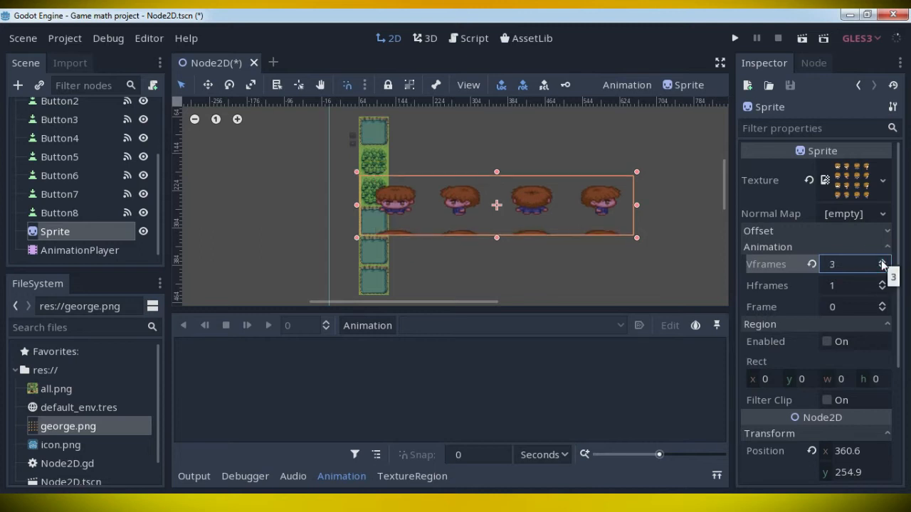
{"action": "left_click", "coordinate": [882, 261]}
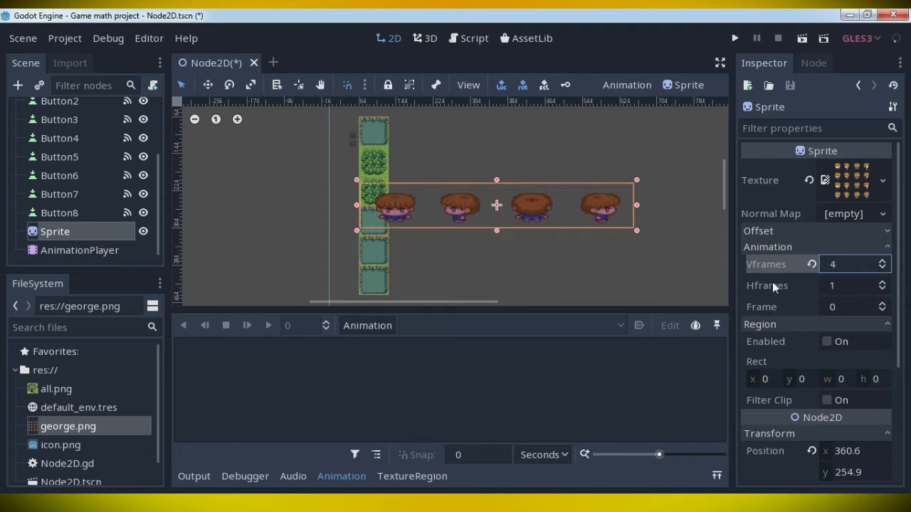
{"action": "left_click", "coordinate": [882, 282]}
{"action": "left_click", "coordinate": [883, 282]}
{"action": "left_click", "coordinate": [882, 283]}
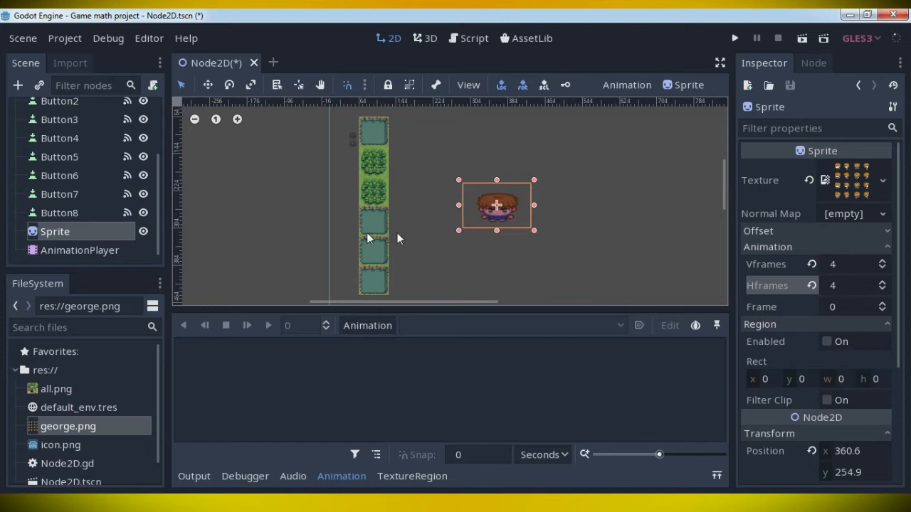
Create a new animation named CharAnimMove in the AnimationPlayer.
{"action": "left_click", "coordinate": [102, 255]}
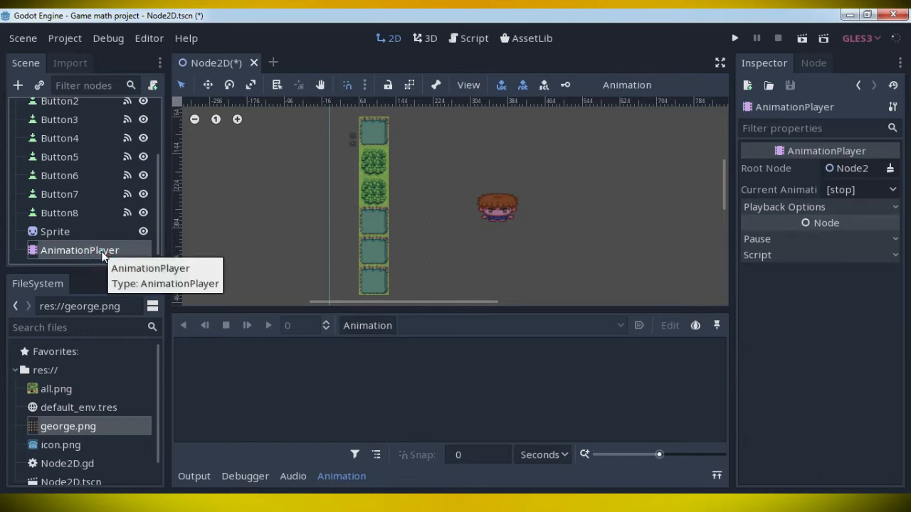
{"action": "left_click", "coordinate": [367, 326]}
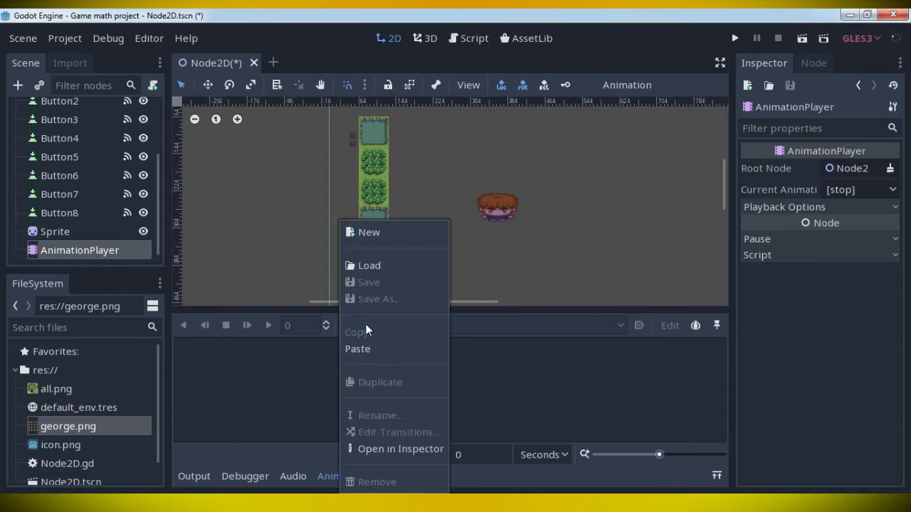
{"action": "left_click", "coordinate": [385, 235]}
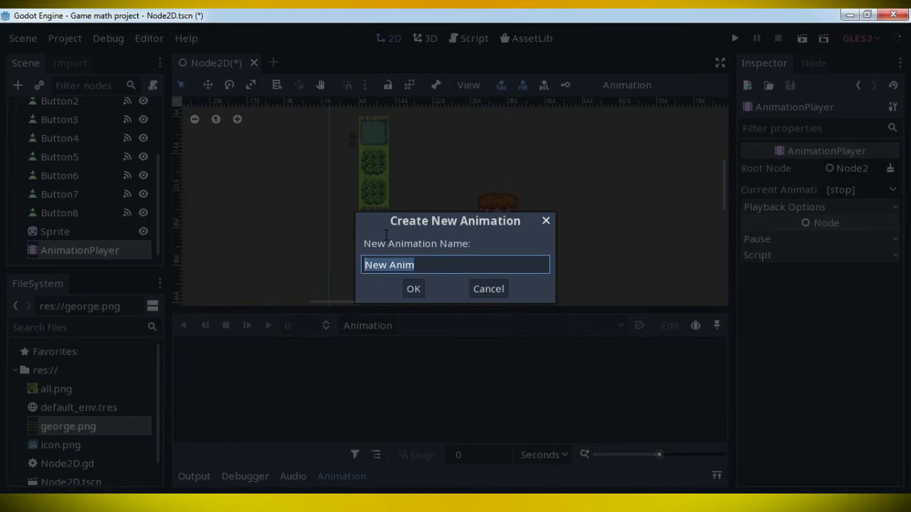
{"action": "type", "text": "c"}
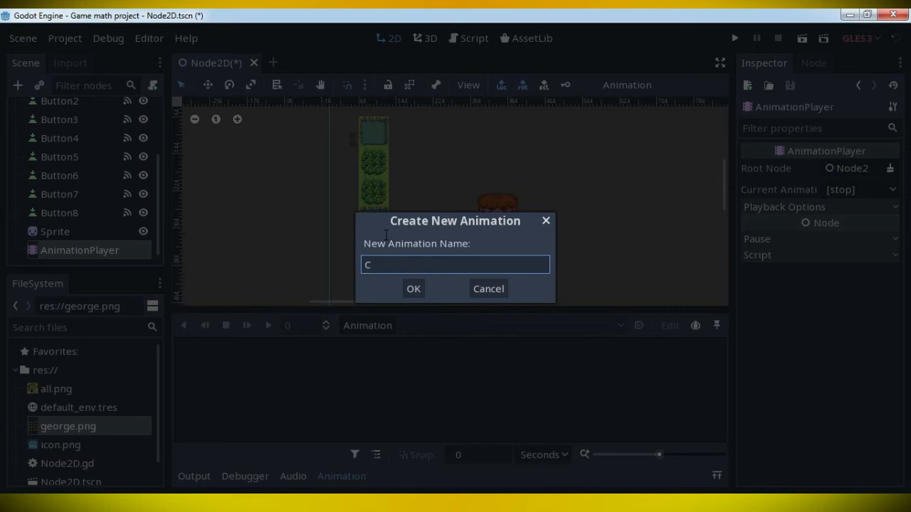
{"action": "type", "text": "harAnimMove"}
{"action": "left_click", "coordinate": [413, 289]}
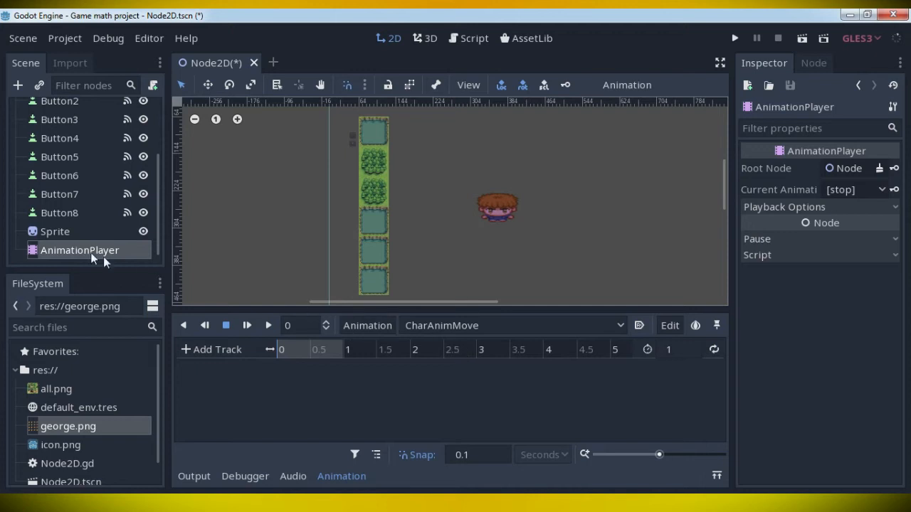
Set the Sprite's frame to 2 and key it at 0 seconds, creating a new track for the frame property.
{"action": "left_click", "coordinate": [76, 233]}
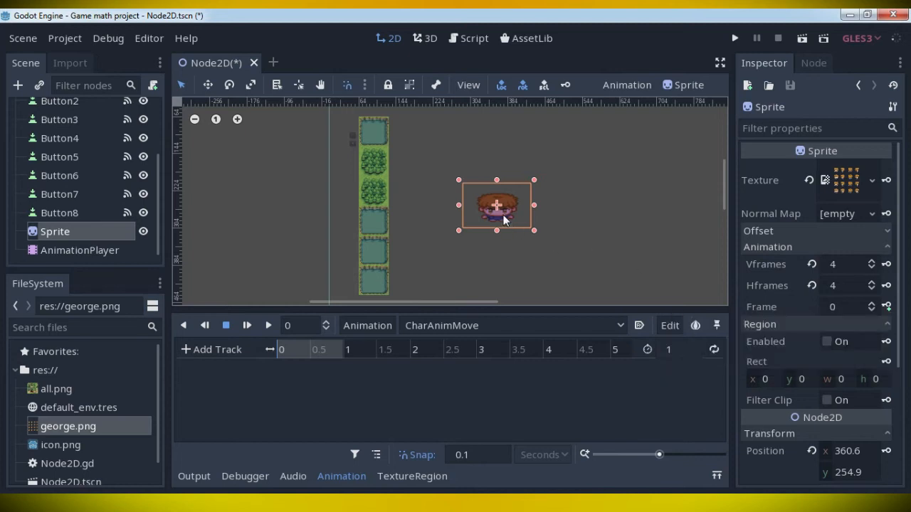
{"action": "left_click", "coordinate": [871, 303]}
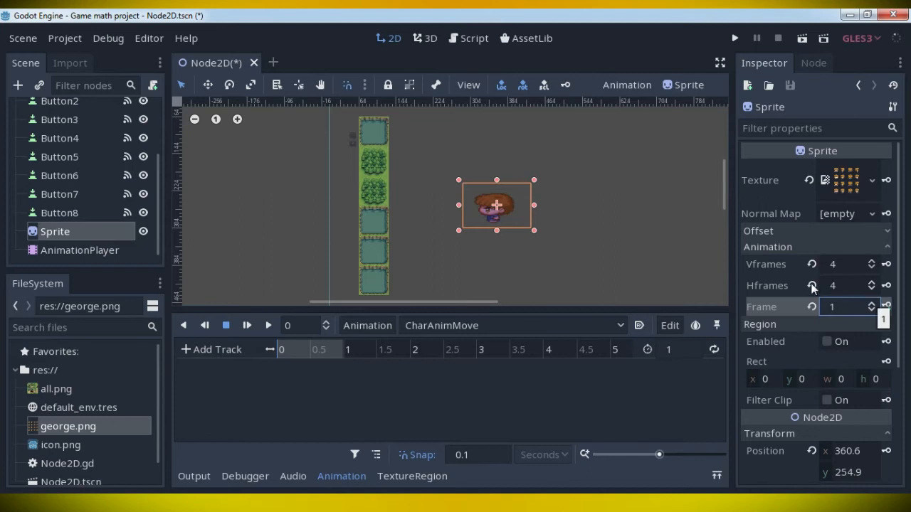
{"action": "left_click", "coordinate": [872, 303]}
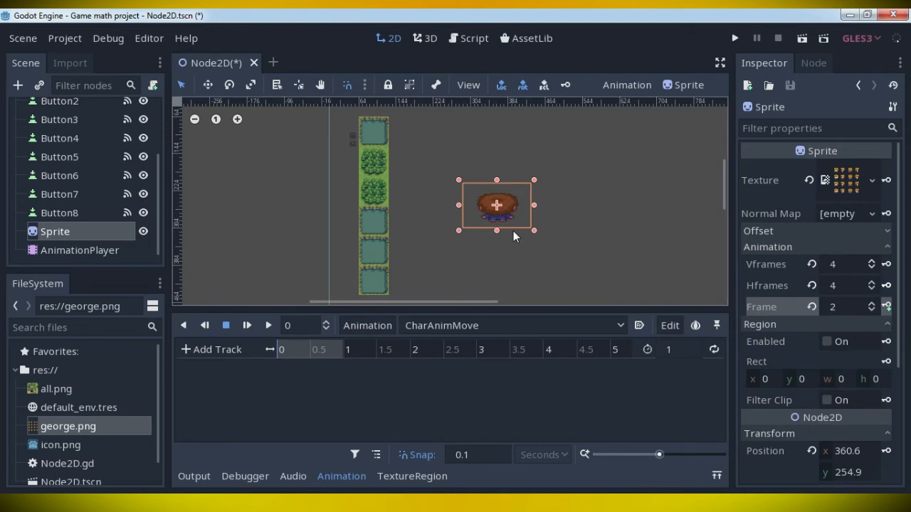
{"action": "left_click", "coordinate": [887, 306]}
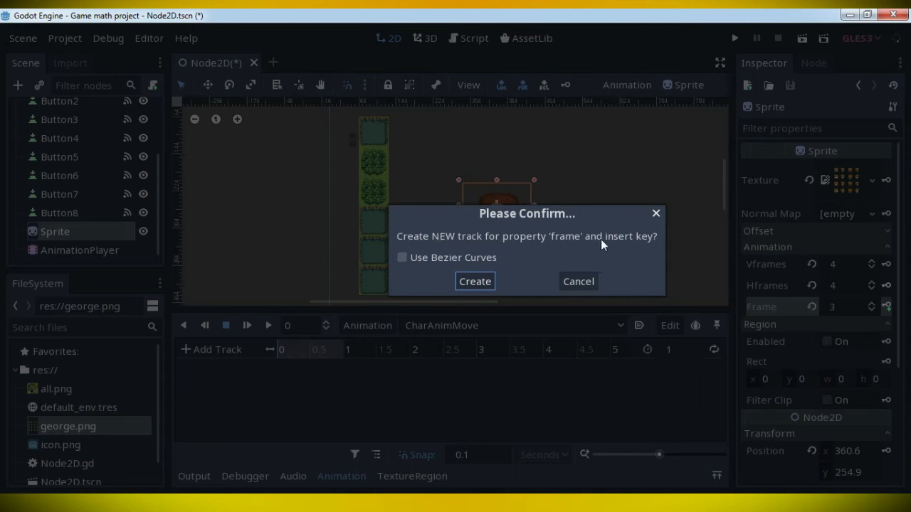
{"action": "left_click", "coordinate": [475, 281]}
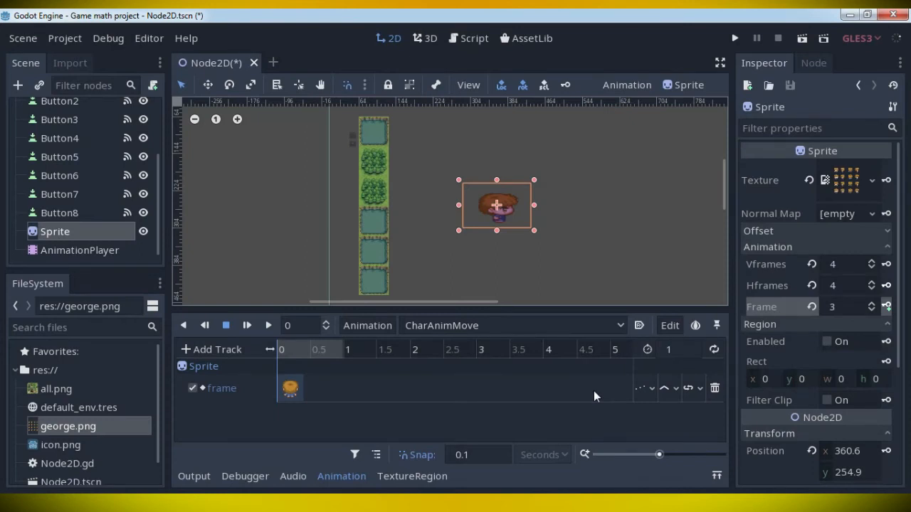
Advance the Sprite's frame to 6 and insert a key for it at 0 seconds.
{"action": "left_click", "coordinate": [873, 304]}
{"action": "left_click", "coordinate": [874, 305]}
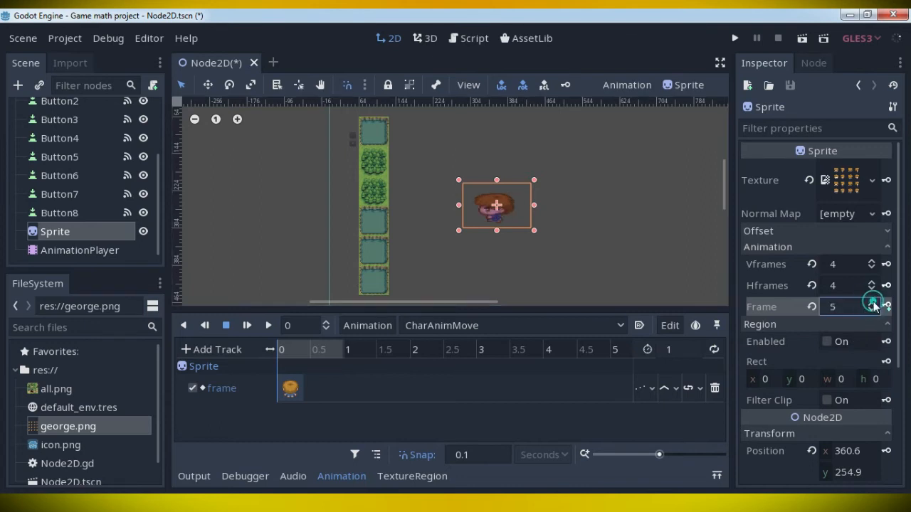
{"action": "left_click", "coordinate": [874, 304]}
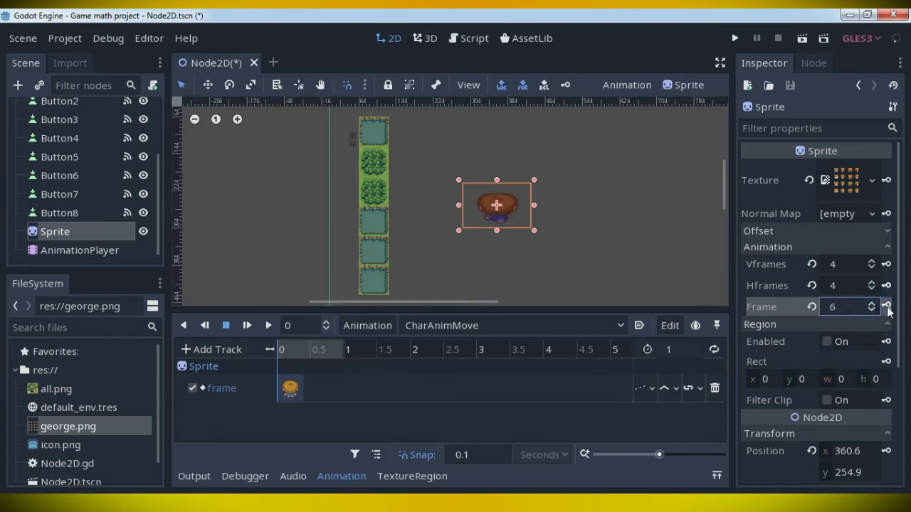
{"action": "left_click", "coordinate": [887, 311]}
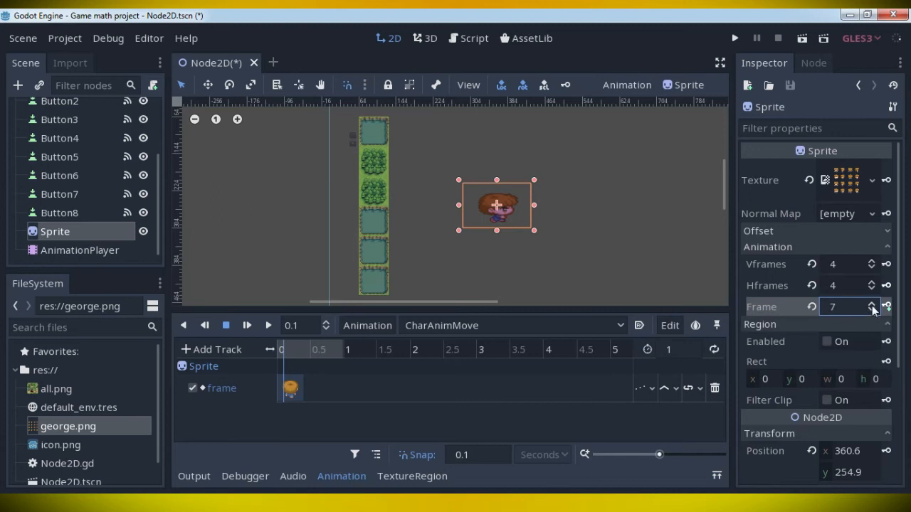
Advance the Sprite's frame to 10 and insert a key for it at 0.1 seconds.
{"action": "left_click", "coordinate": [873, 304]}
{"action": "left_click", "coordinate": [873, 304]}
{"action": "left_click", "coordinate": [873, 304]}
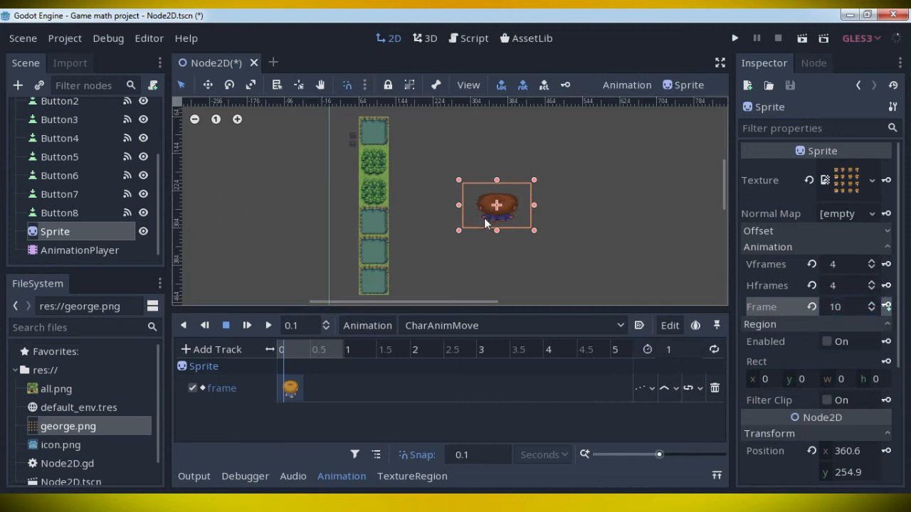
{"action": "left_click", "coordinate": [886, 306]}
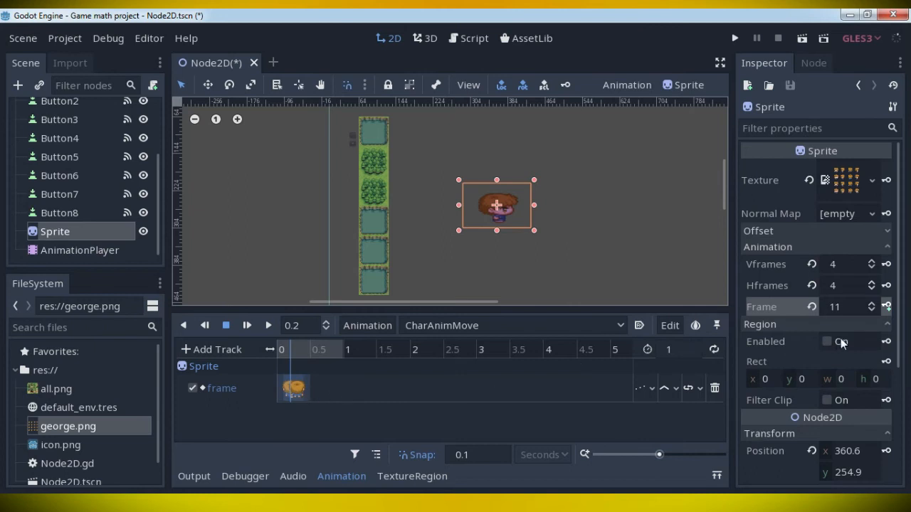
Advance the Sprite's frame to 14 and insert a key for it at 0.2 seconds.
{"action": "left_click", "coordinate": [870, 304]}
{"action": "left_click", "coordinate": [871, 305]}
{"action": "left_click", "coordinate": [871, 304]}
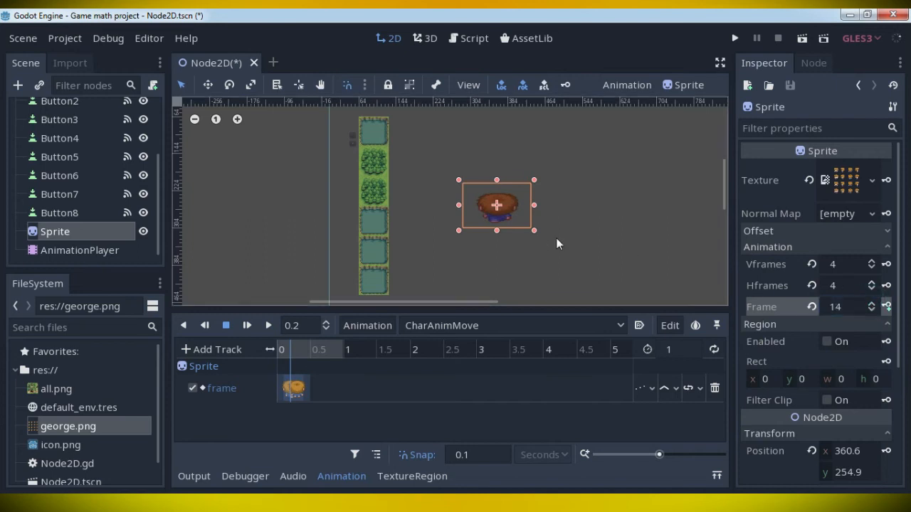
{"action": "left_click", "coordinate": [886, 306]}
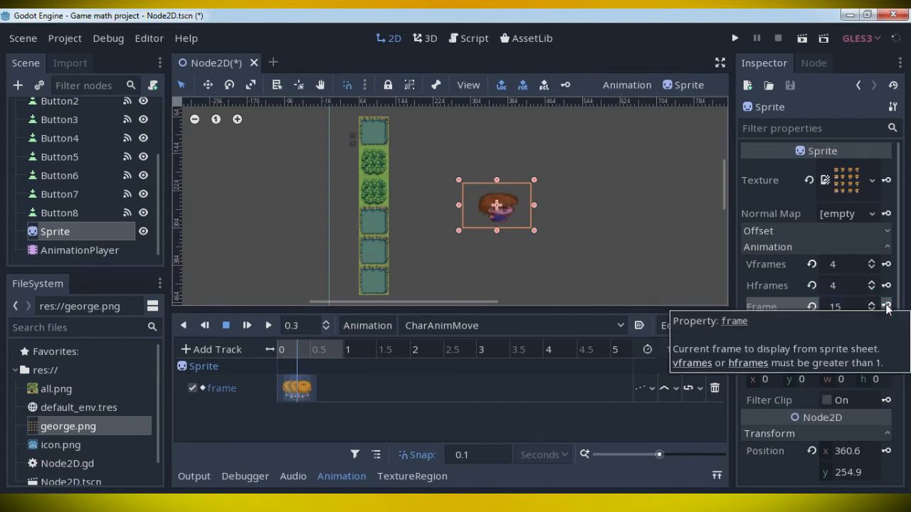
Preview the CharAnimMove animation twice, playing it from 0 seconds each time.
{"action": "left_click", "coordinate": [282, 342]}
{"action": "left_click", "coordinate": [279, 343]}
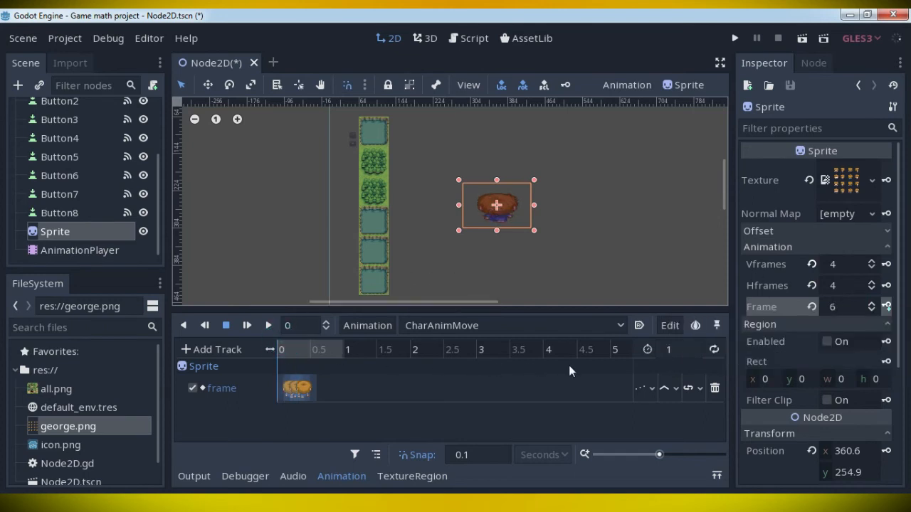
{"action": "left_click", "coordinate": [268, 326]}
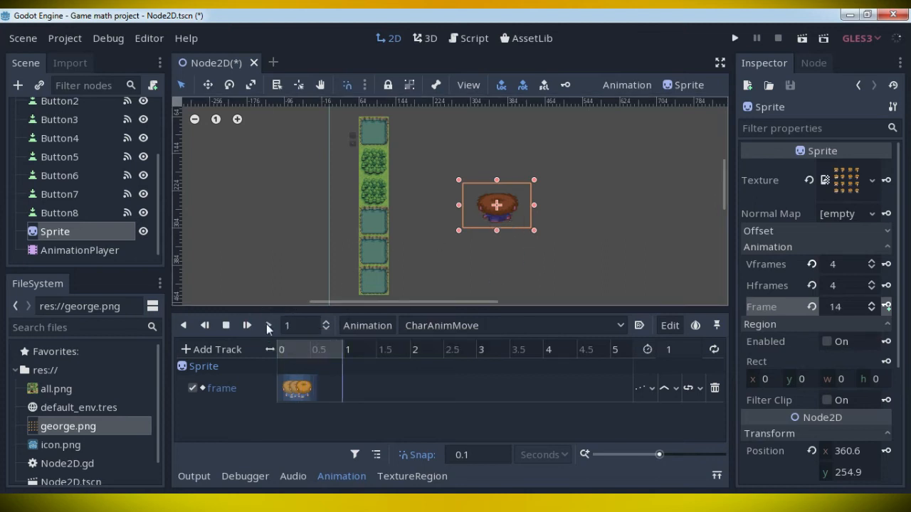
{"action": "left_click", "coordinate": [283, 350]}
{"action": "left_click", "coordinate": [277, 349]}
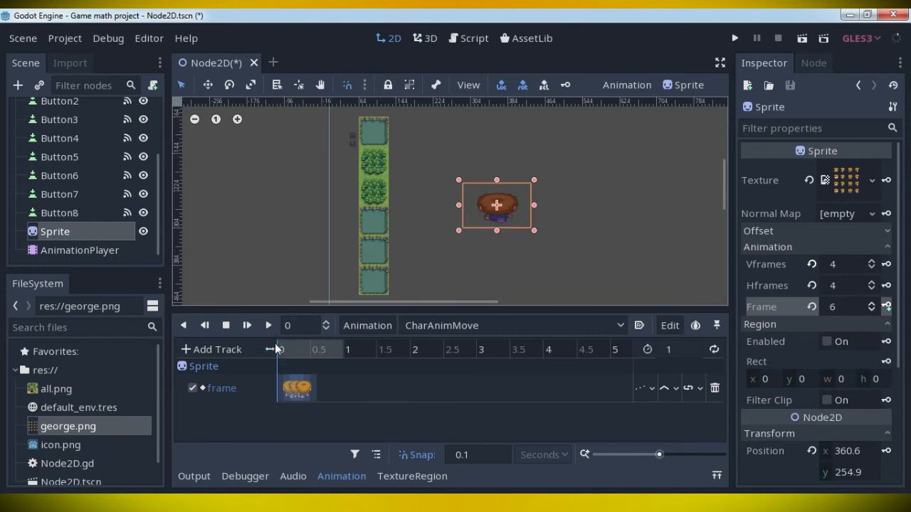
{"action": "left_click", "coordinate": [269, 324]}
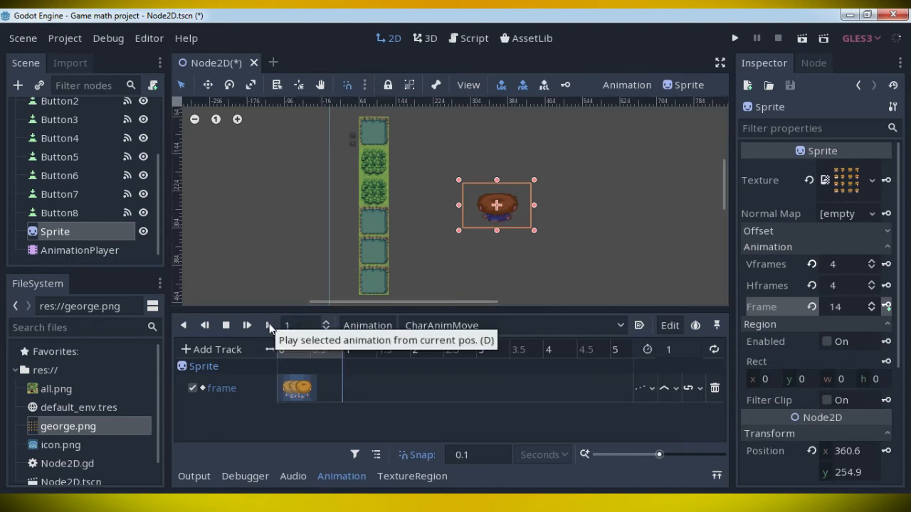
Replay the CharAnimMove animation from 0 seconds and return the playhead to 0.
{"action": "left_click", "coordinate": [279, 350]}
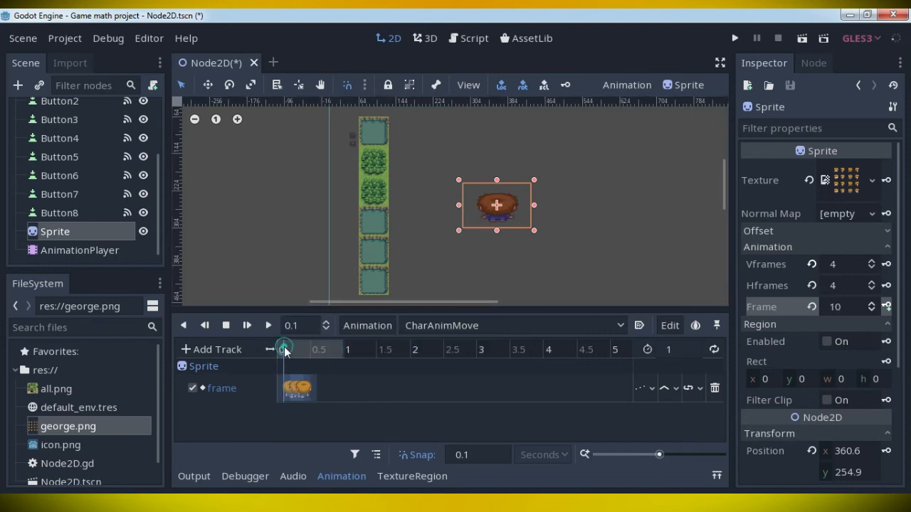
{"action": "left_click", "coordinate": [276, 348]}
{"action": "left_click", "coordinate": [269, 326]}
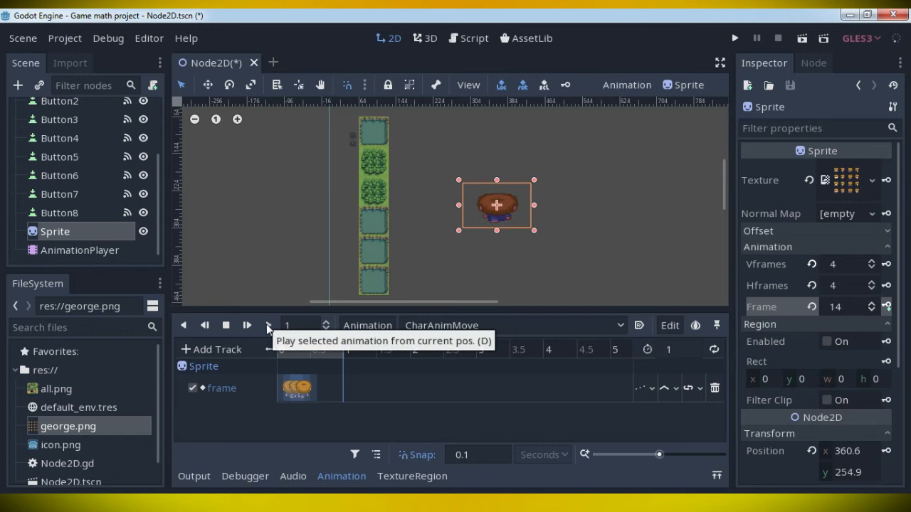
{"action": "left_click_drag", "start_coordinate": [290, 343], "coordinate": [274, 344]}
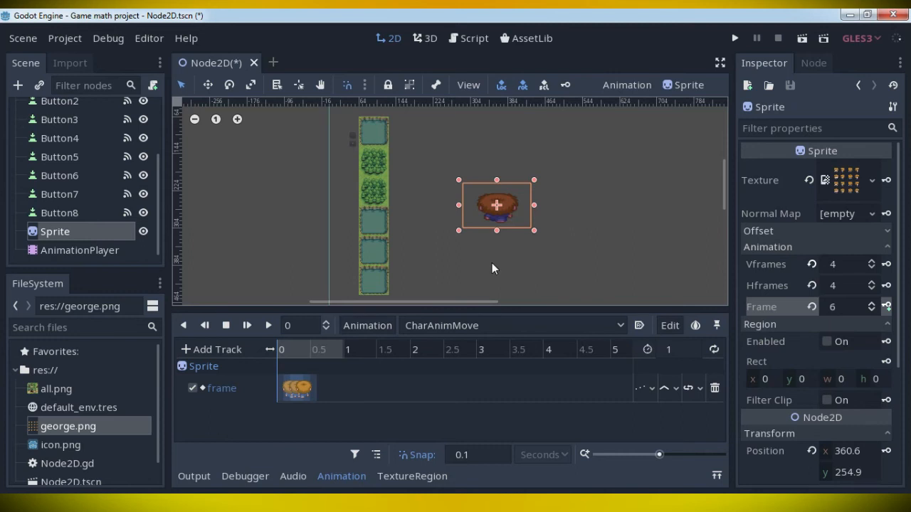
Move the Sprite onto the lowest tile of the tile column, at about (94, 404), and deselect it.
{"action": "middle_click_drag", "start_coordinate": [450, 246], "coordinate": [466, 210]}
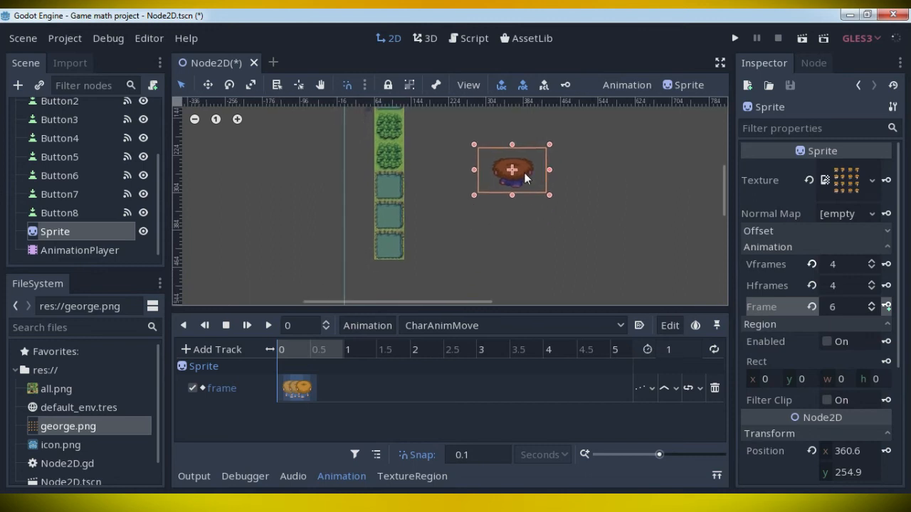
{"action": "left_click_drag", "start_coordinate": [524, 167], "coordinate": [400, 238]}
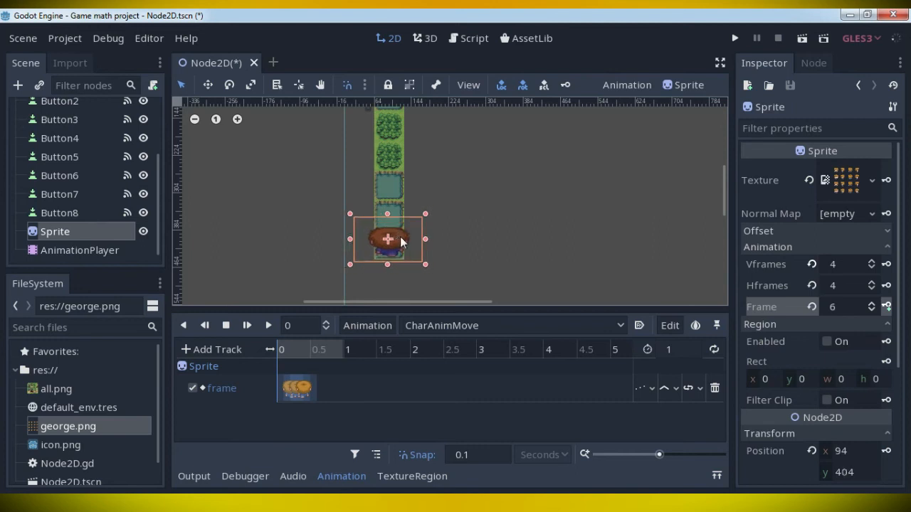
{"action": "left_click", "coordinate": [516, 238]}
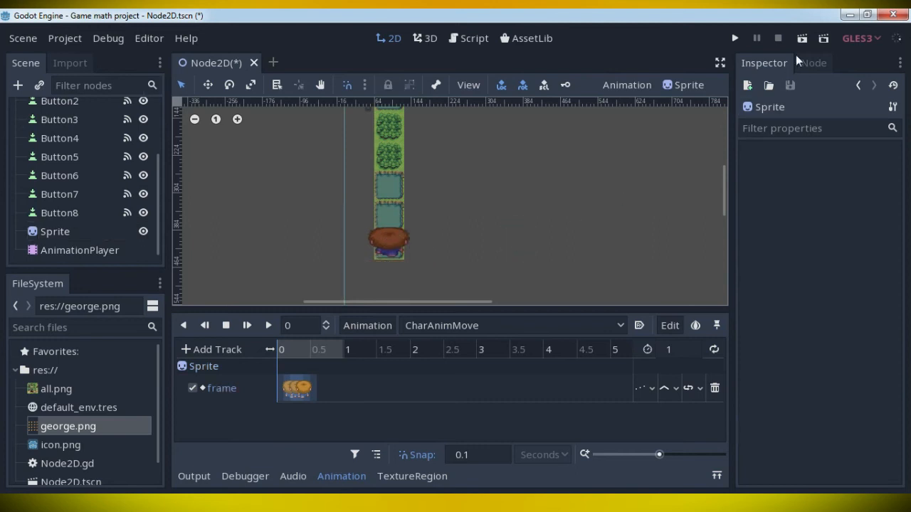
Run the current scene twice and, in the second run, test the character's movement to the fifth, fourth, fifth and sixth tiles from the top.
{"action": "left_click", "coordinate": [802, 39]}
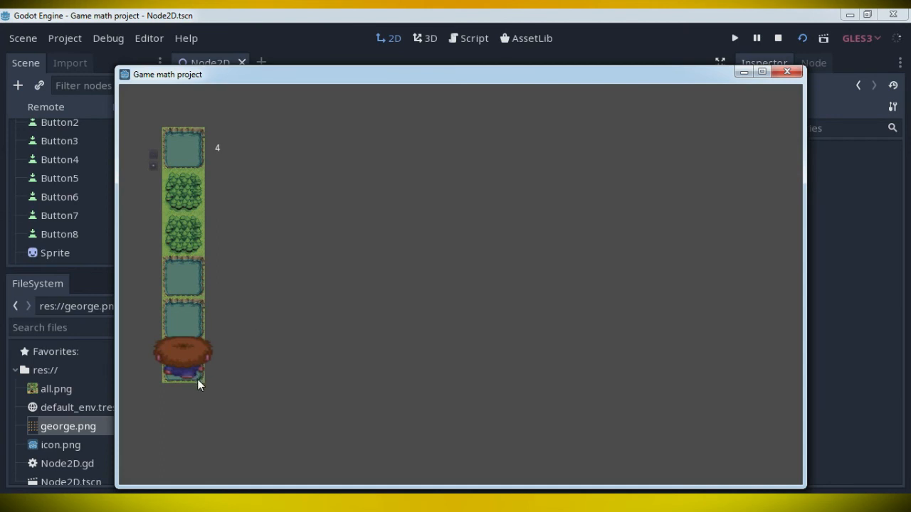
{"action": "left_click", "coordinate": [786, 74]}
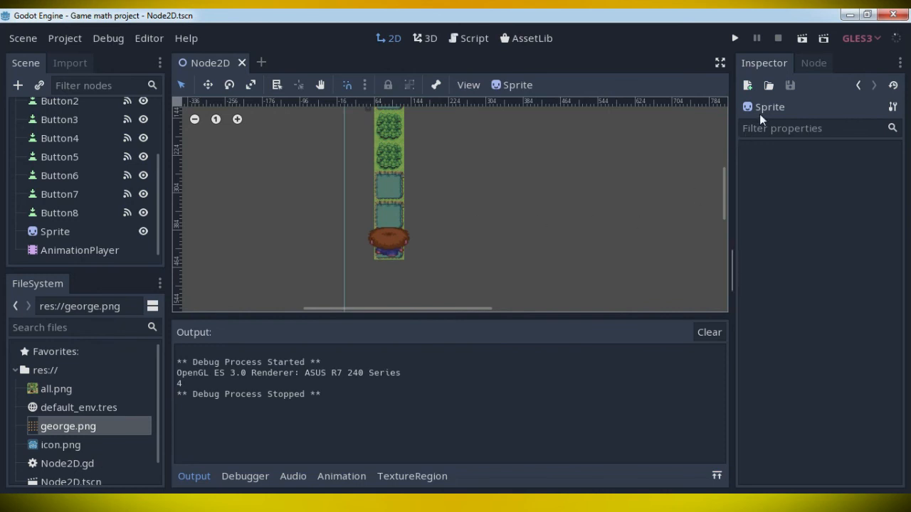
{"action": "left_click", "coordinate": [803, 37]}
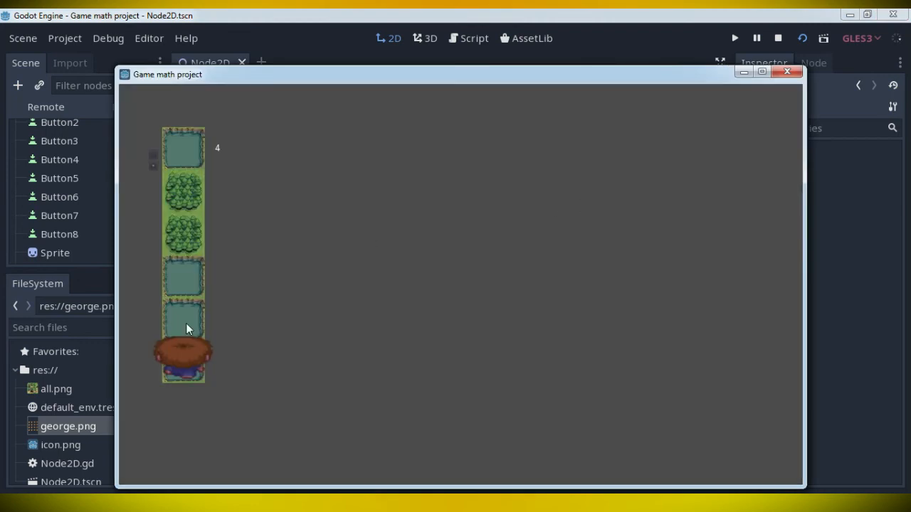
{"action": "left_click", "coordinate": [187, 325]}
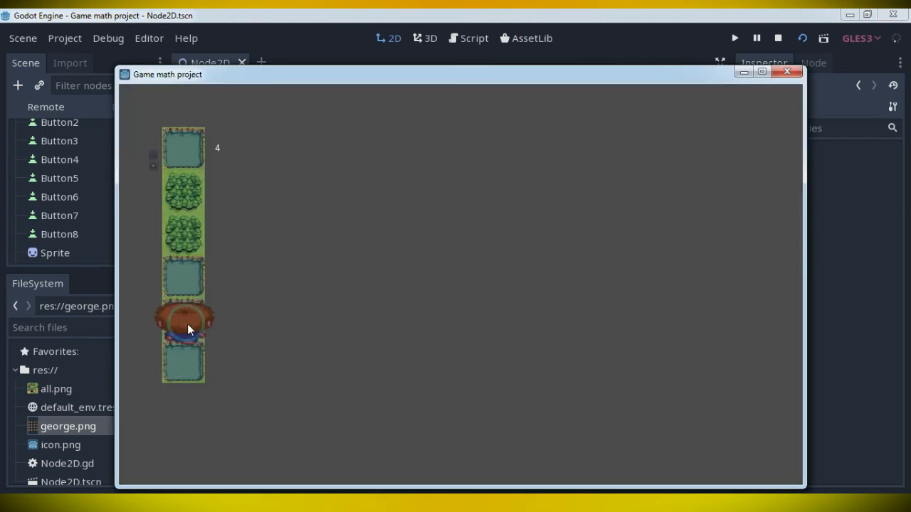
{"action": "left_click", "coordinate": [193, 286]}
{"action": "left_click", "coordinate": [186, 324]}
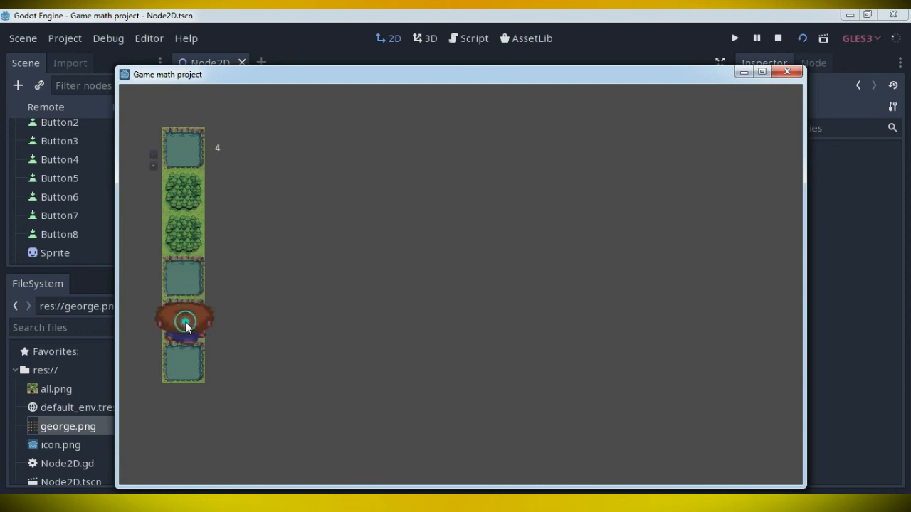
{"action": "left_click", "coordinate": [185, 365]}
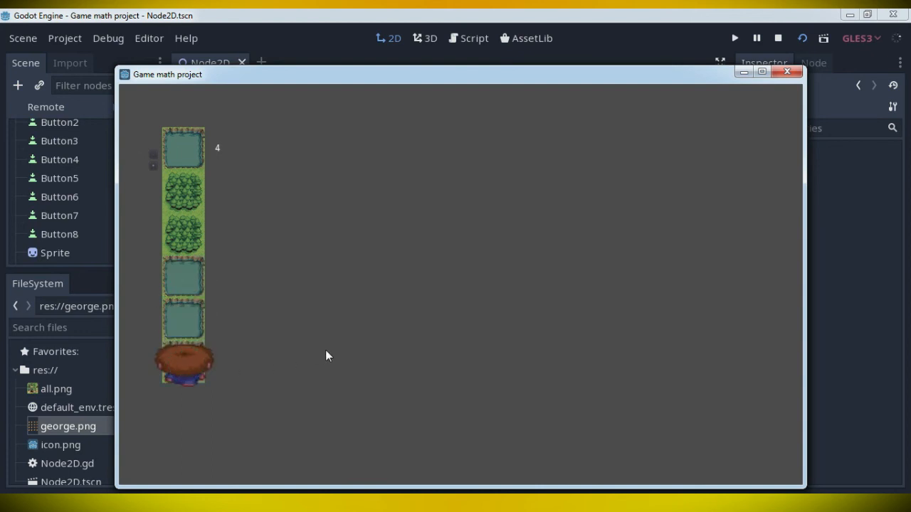